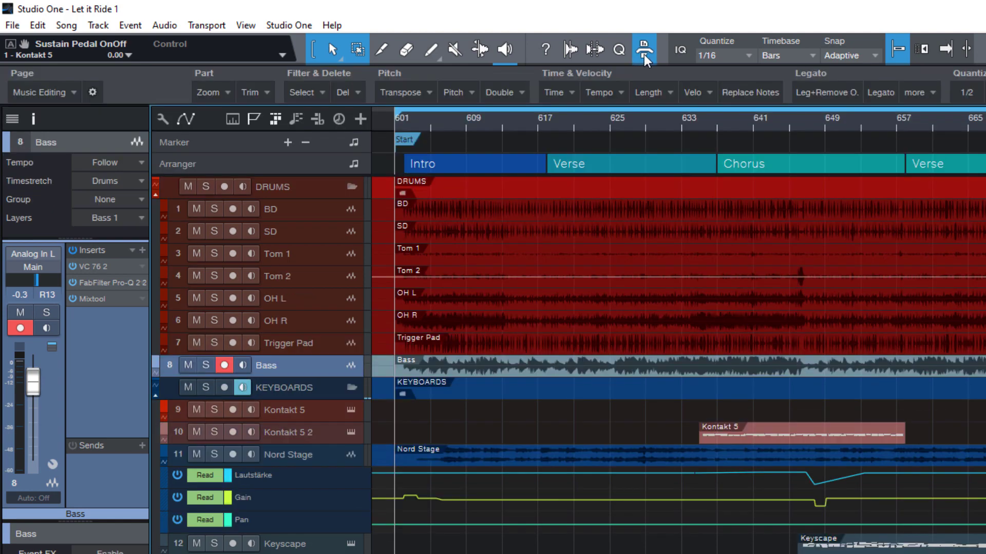
Change the Macro toolbar's page from Music Editing to Audio Editing.
{"action": "left_click", "coordinate": [56, 94]}
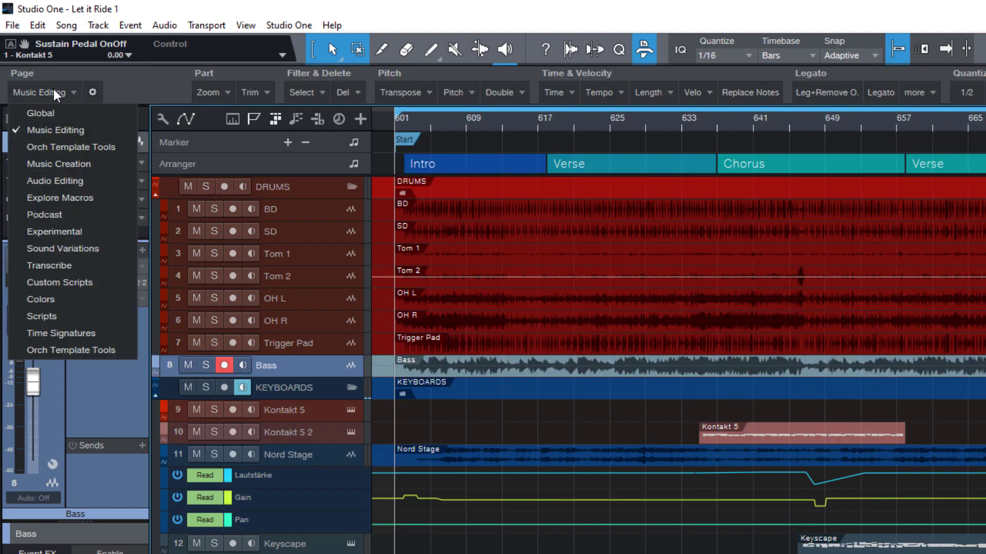
{"action": "left_click", "coordinate": [38, 186]}
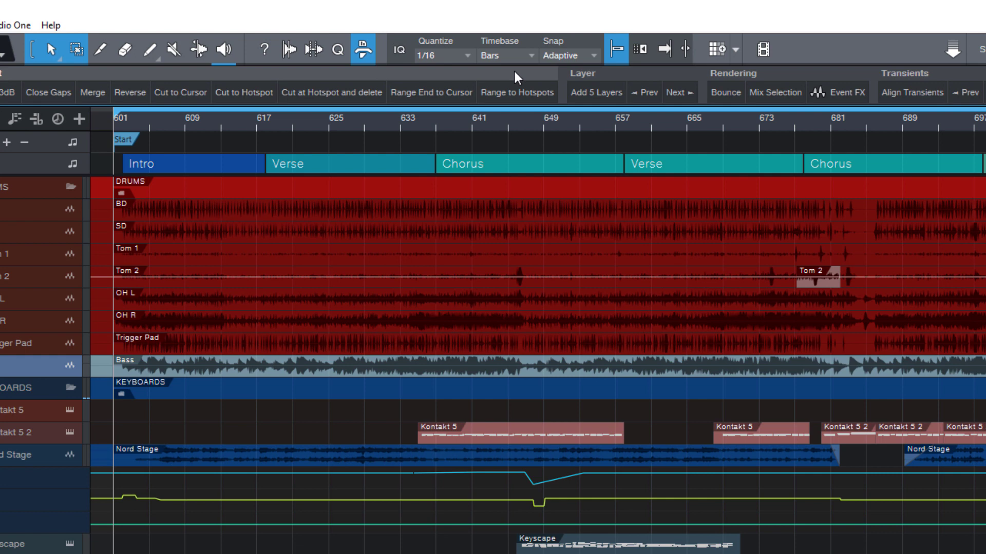
Create a new empty group on the Audio Editing page and name it 'Fades'.
{"action": "right_click", "coordinate": [515, 72]}
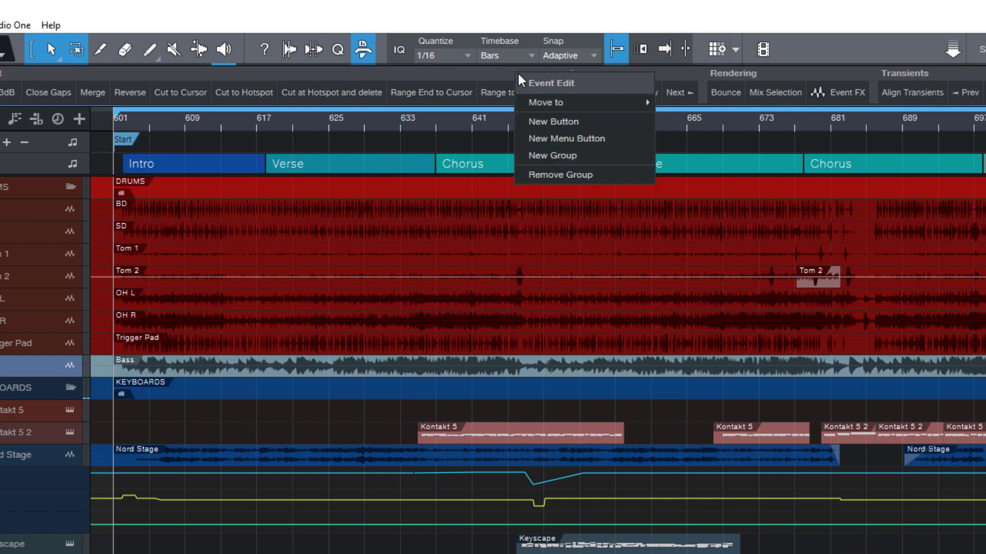
{"action": "left_click", "coordinate": [547, 154]}
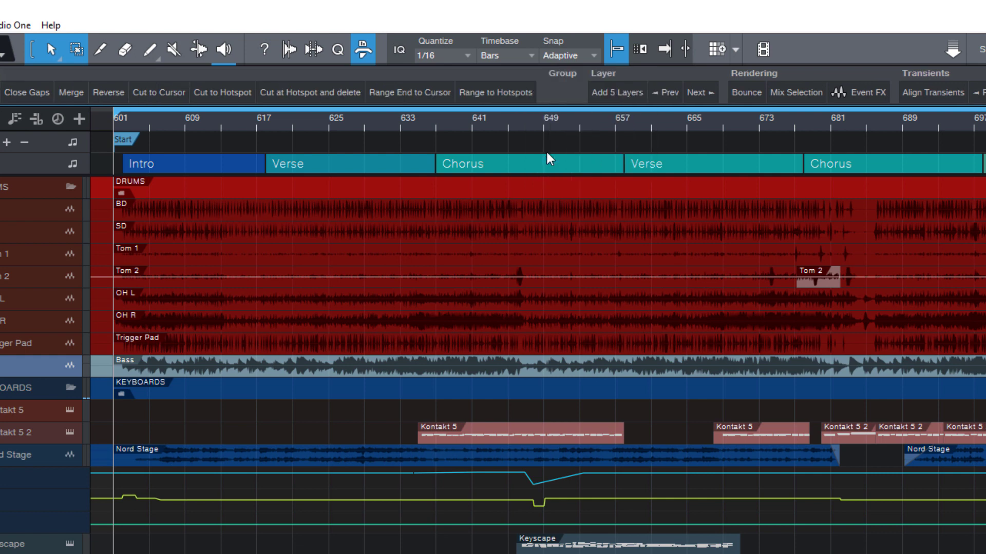
{"action": "right_click", "coordinate": [557, 73]}
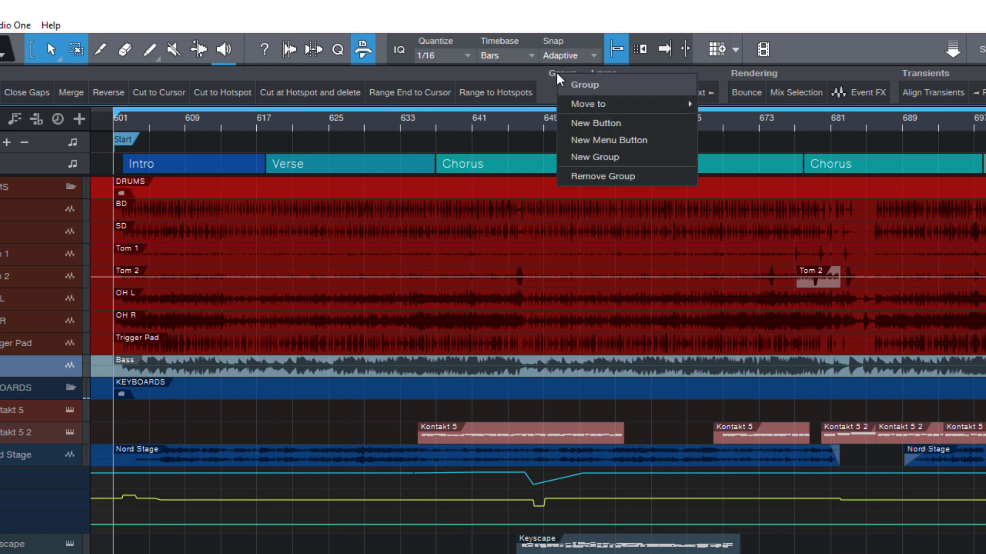
{"action": "left_click", "coordinate": [588, 85]}
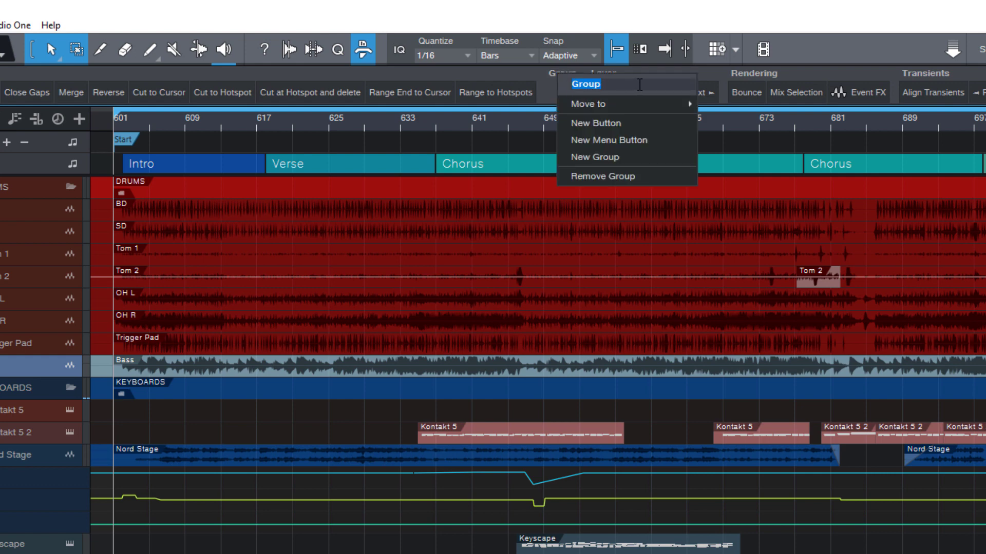
{"action": "type", "text": "Fades"}
{"action": "key", "text": "Return"}
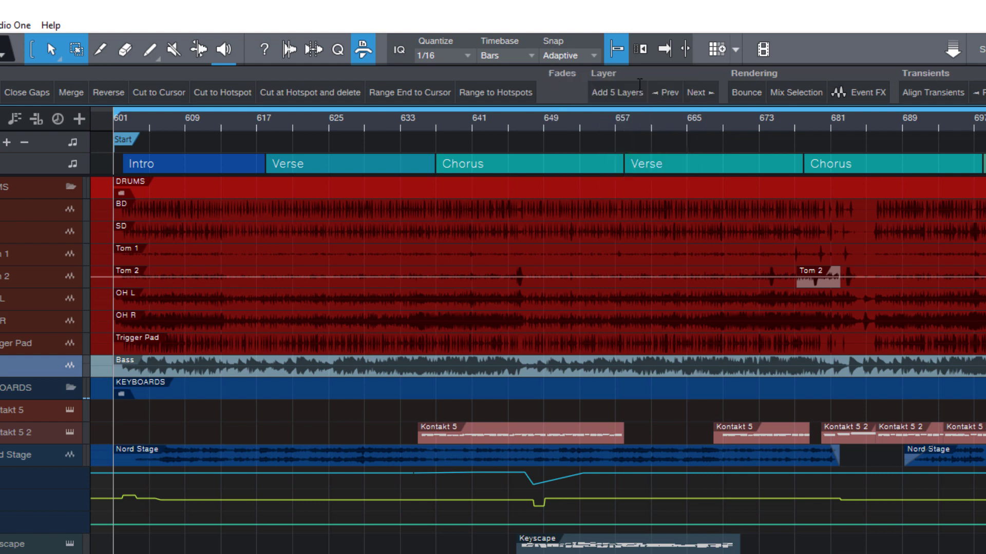
Add a blank button to the Fades group and bring up its Assign options.
{"action": "right_click", "coordinate": [560, 91]}
{"action": "left_click", "coordinate": [581, 142]}
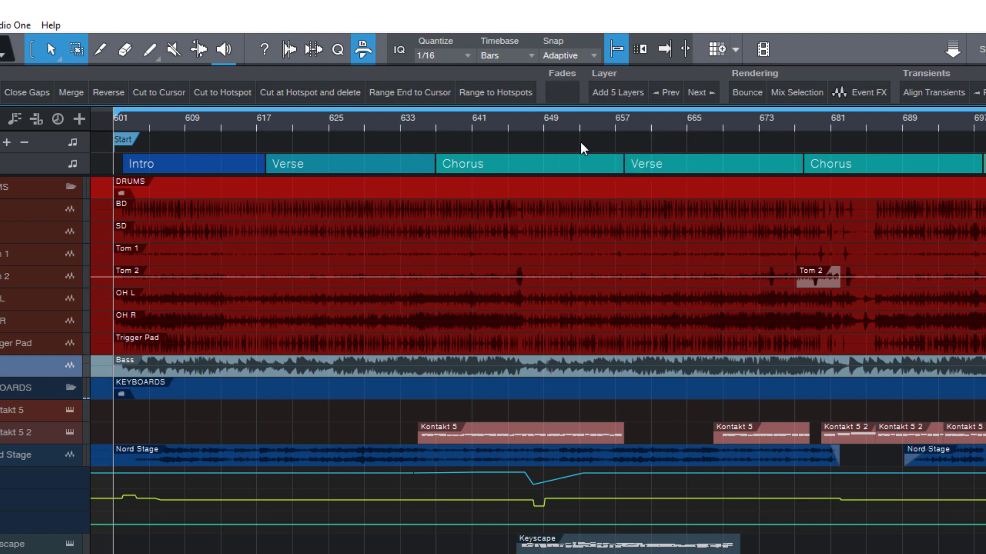
{"action": "right_click", "coordinate": [560, 91]}
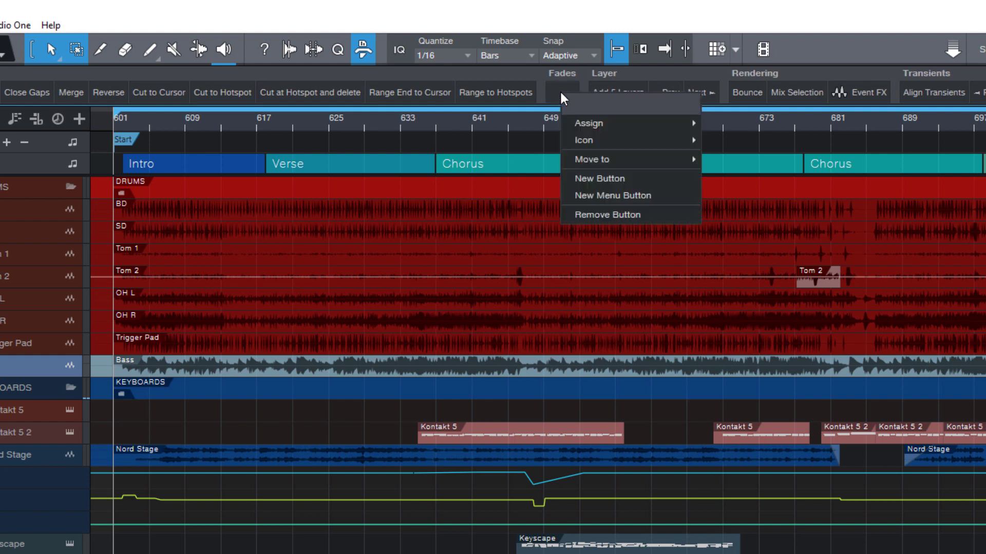
{"action": "mouse_move", "coordinate": [596, 125]}
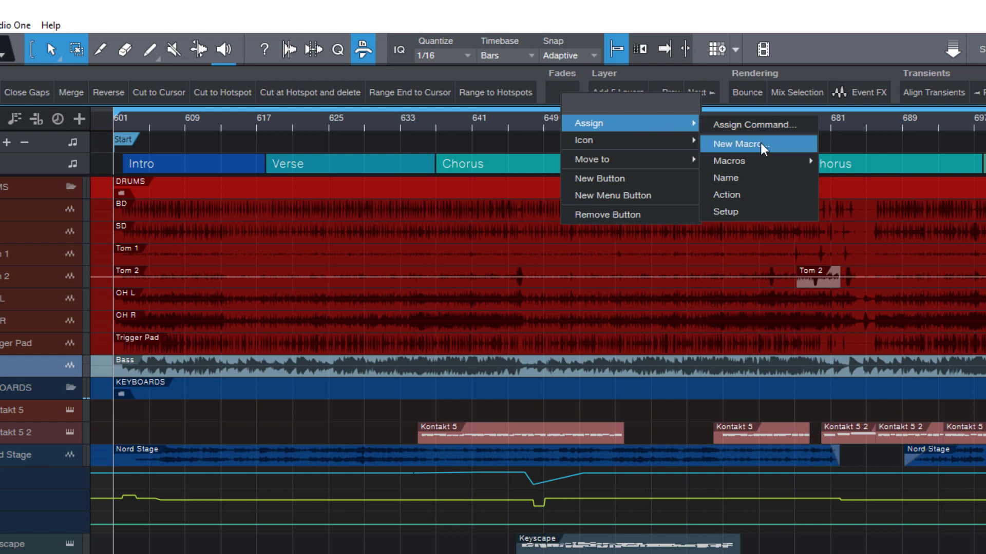
Start a new macro for the blank button containing Create Crossfades, found by searching 'Fade'.
{"action": "left_click", "coordinate": [732, 144]}
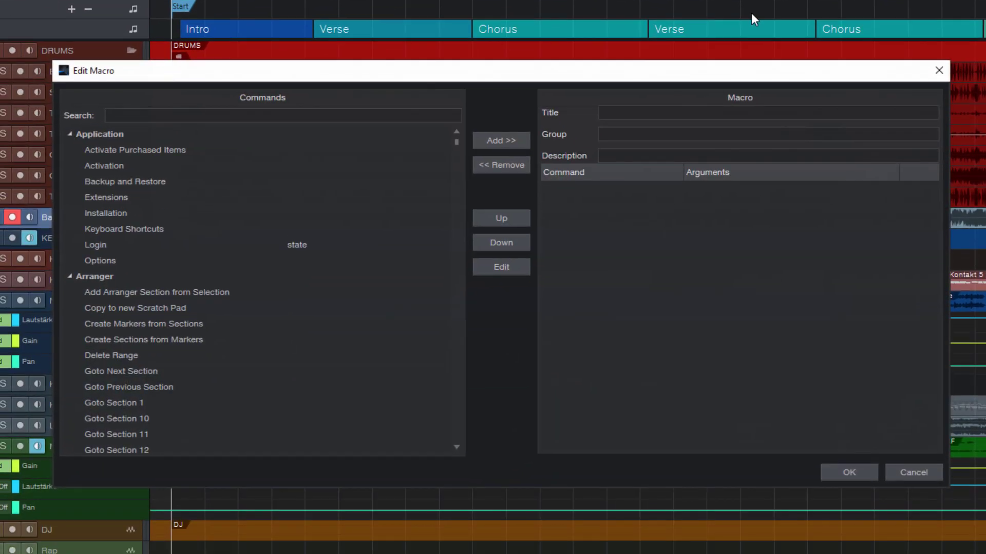
{"action": "left_click", "coordinate": [274, 116]}
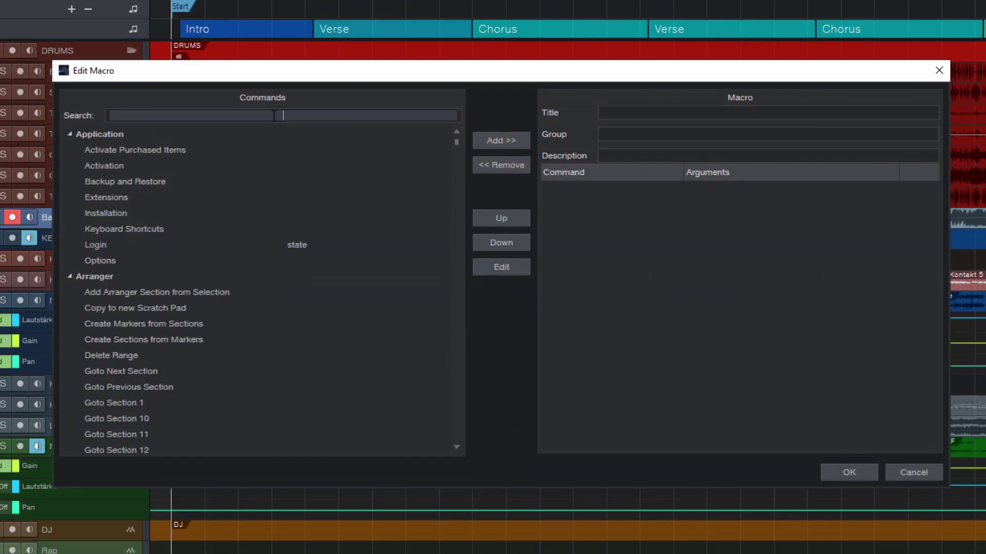
{"action": "type", "text": "Fade"}
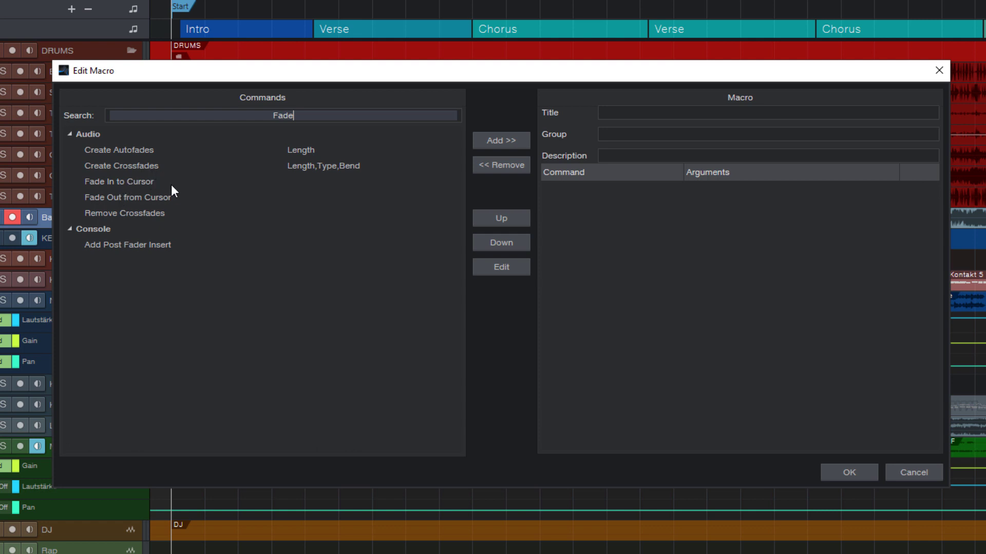
{"action": "double_click", "coordinate": [169, 167]}
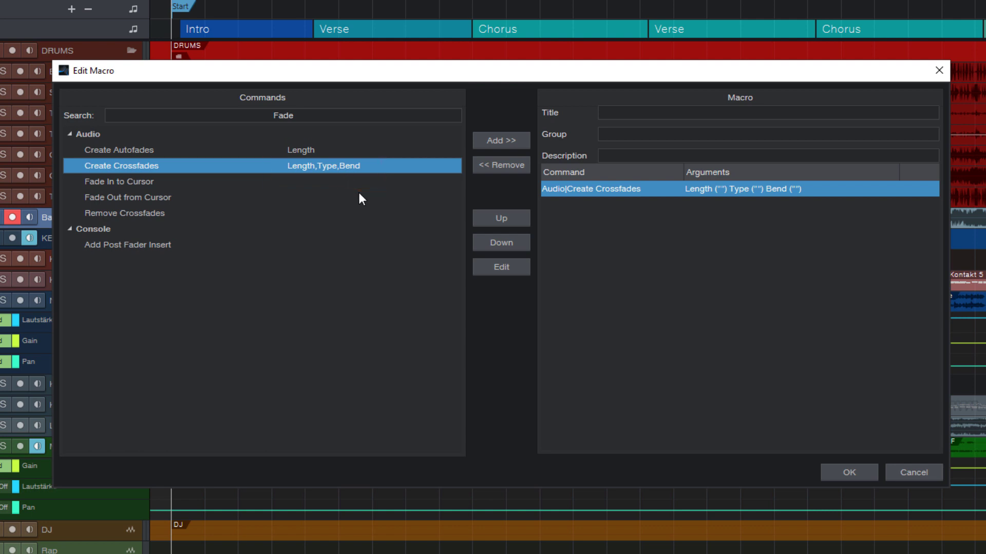
Set the Create Crossfades arguments to Length 2.5, Type Logarithmic and Bend 1.
{"action": "double_click", "coordinate": [626, 189]}
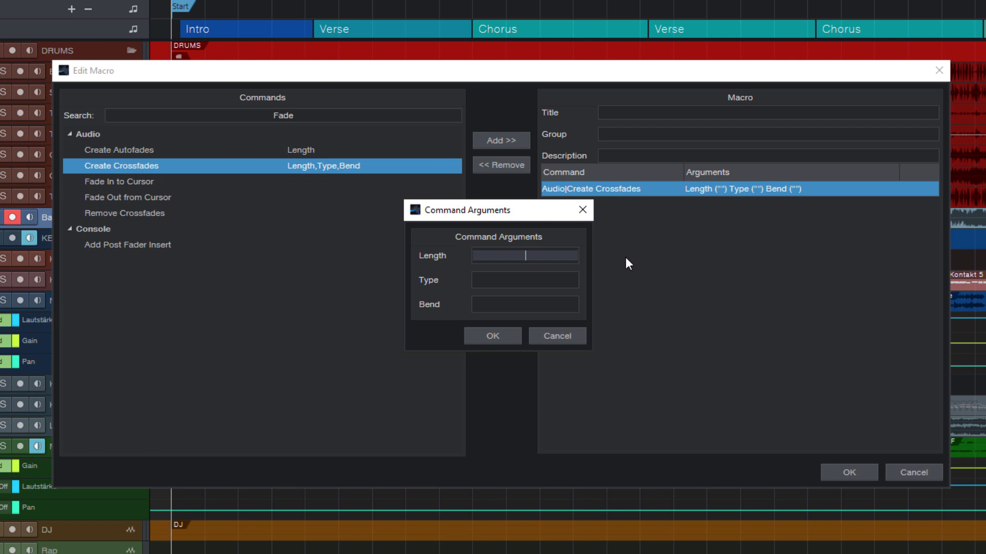
{"action": "type", "text": "2.5"}
{"action": "left_click", "coordinate": [575, 280]}
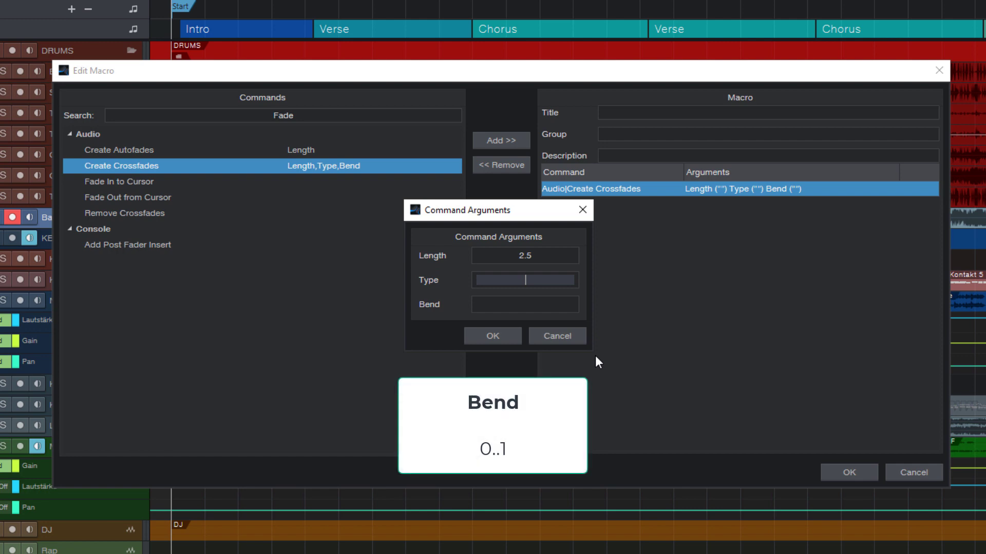
{"action": "type", "text": "Logarithmic"}
{"action": "key", "text": "Tab"}
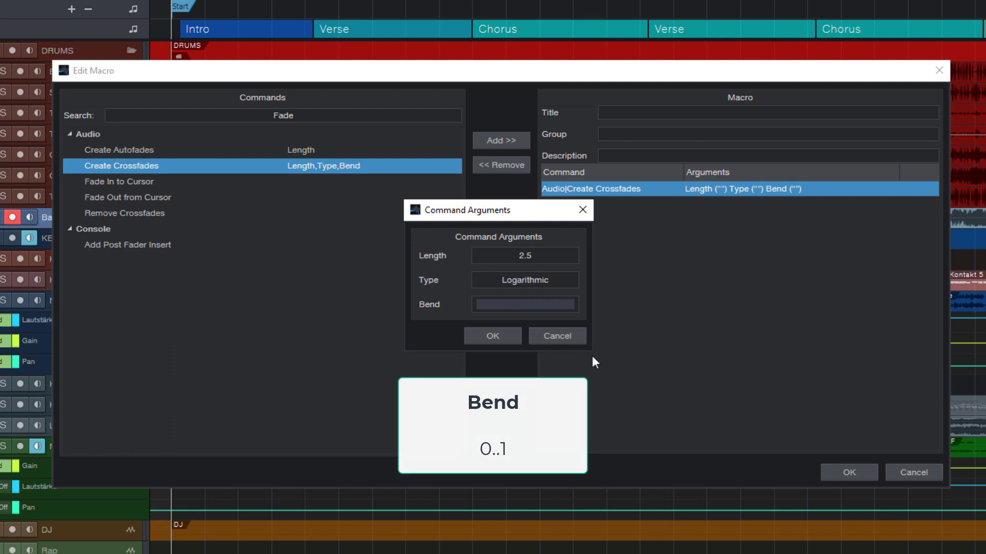
{"action": "type", "text": "1"}
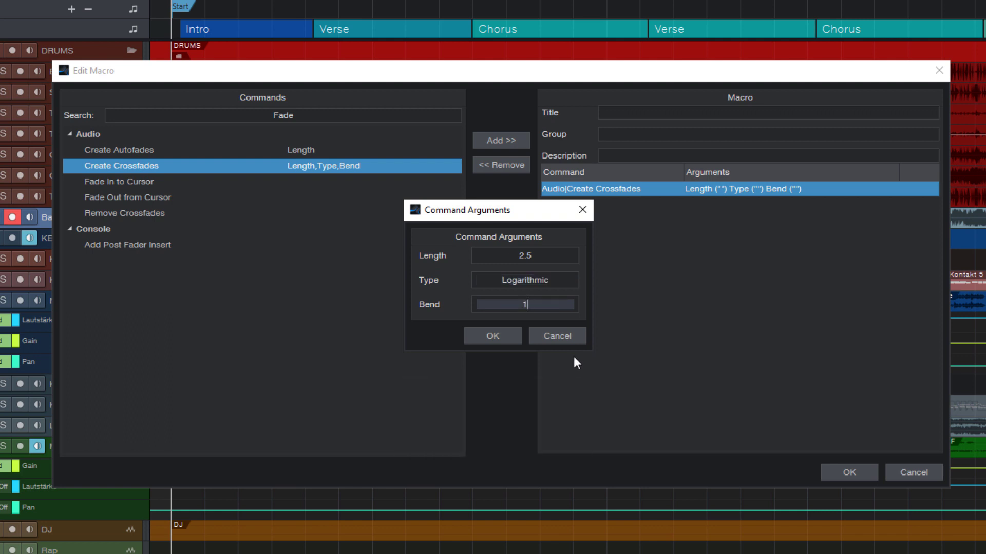
Confirm the arguments and save the macro with the title 'Crossfade'.
{"action": "left_click", "coordinate": [495, 337]}
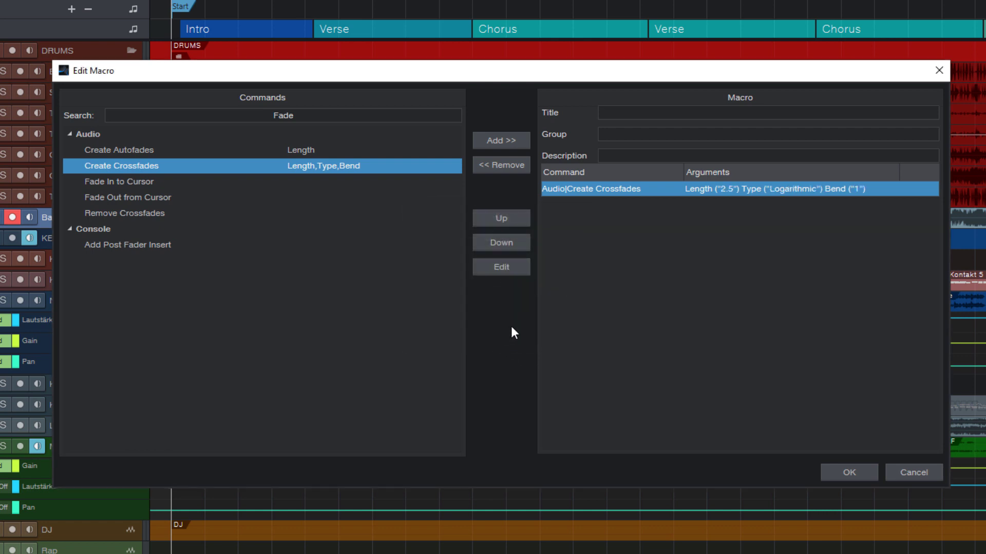
{"action": "left_click", "coordinate": [716, 114]}
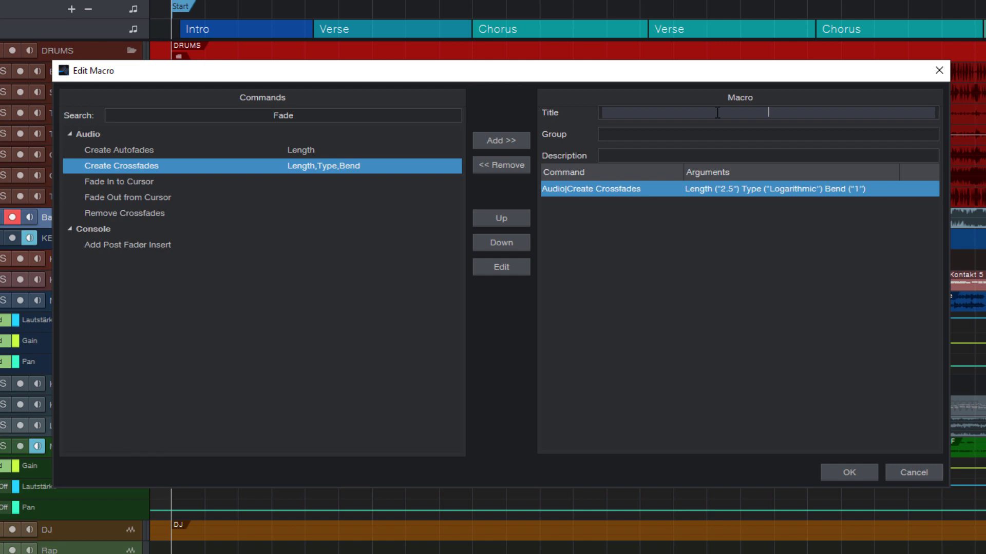
{"action": "type", "text": "Crossfa"}
{"action": "type", "text": "de"}
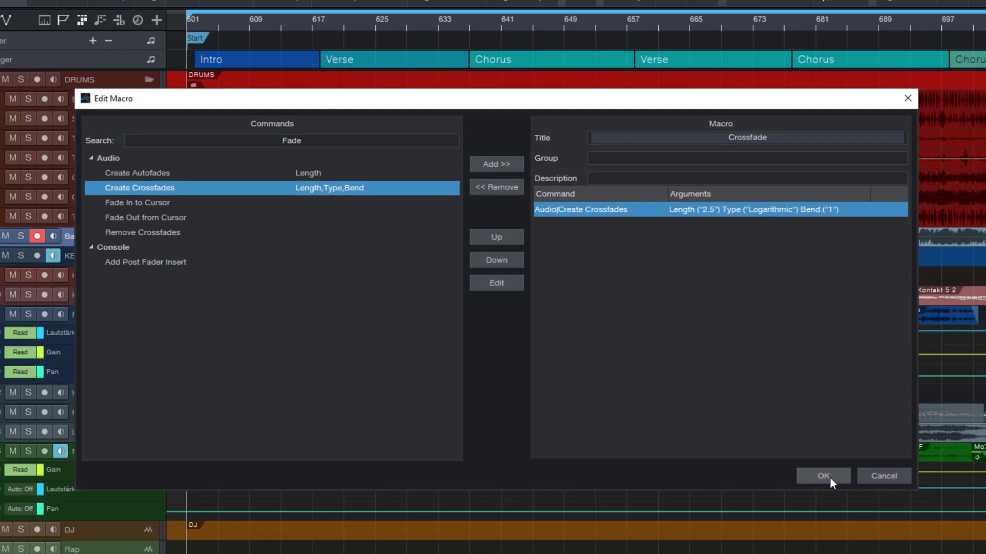
{"action": "left_click", "coordinate": [830, 476]}
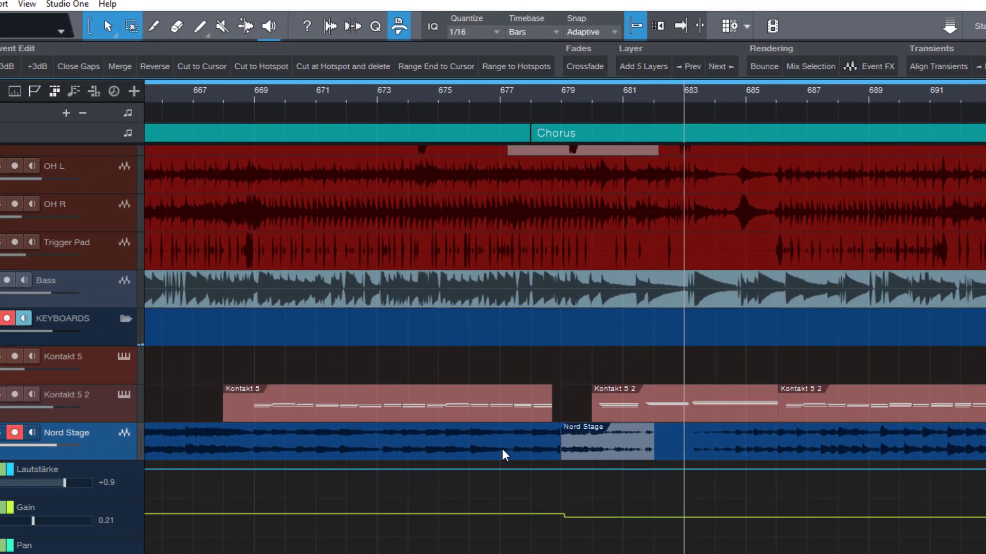
{"action": "left_click", "coordinate": [502, 449]}
{"action": "left_click", "coordinate": [738, 448], "text": "shift"}
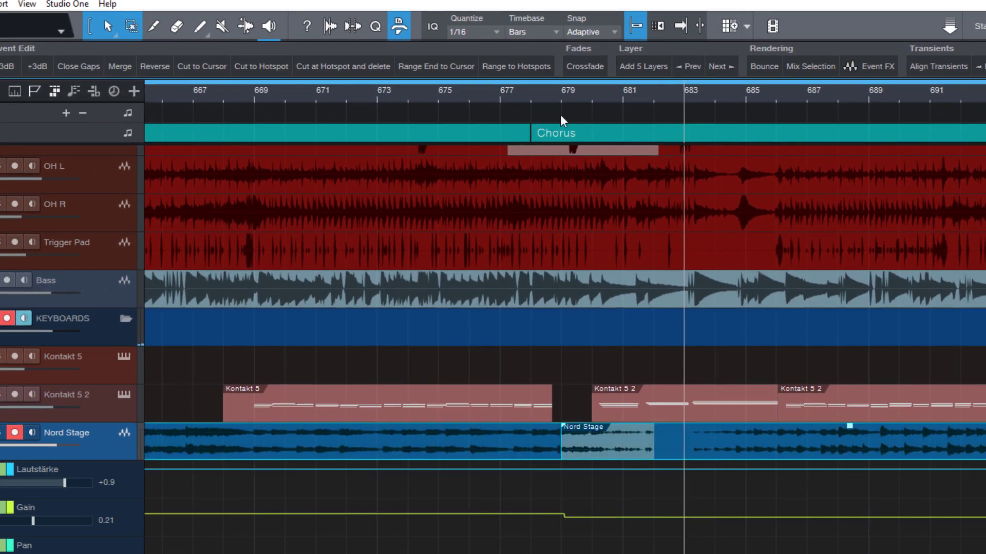
{"action": "left_click", "coordinate": [580, 69]}
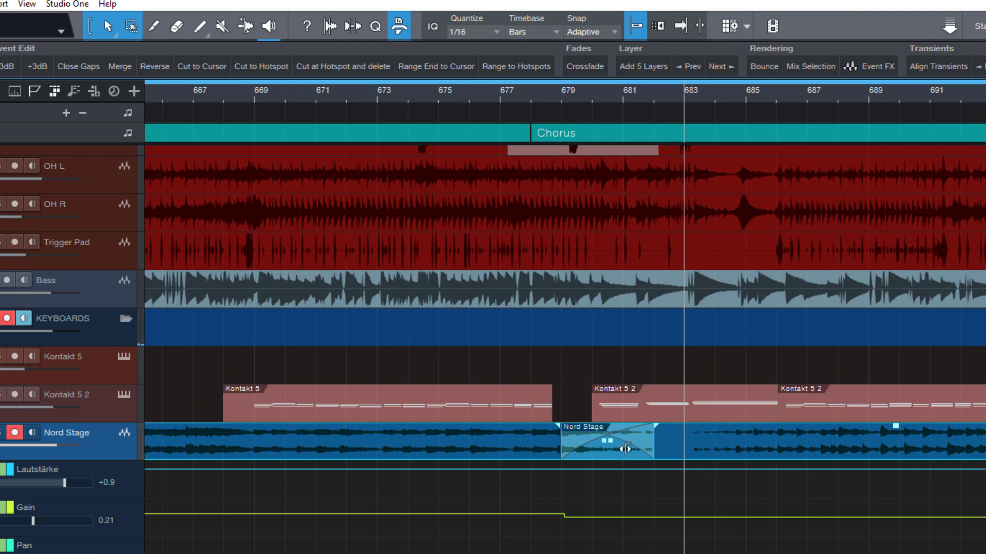
{"action": "key", "text": "ctrl+z"}
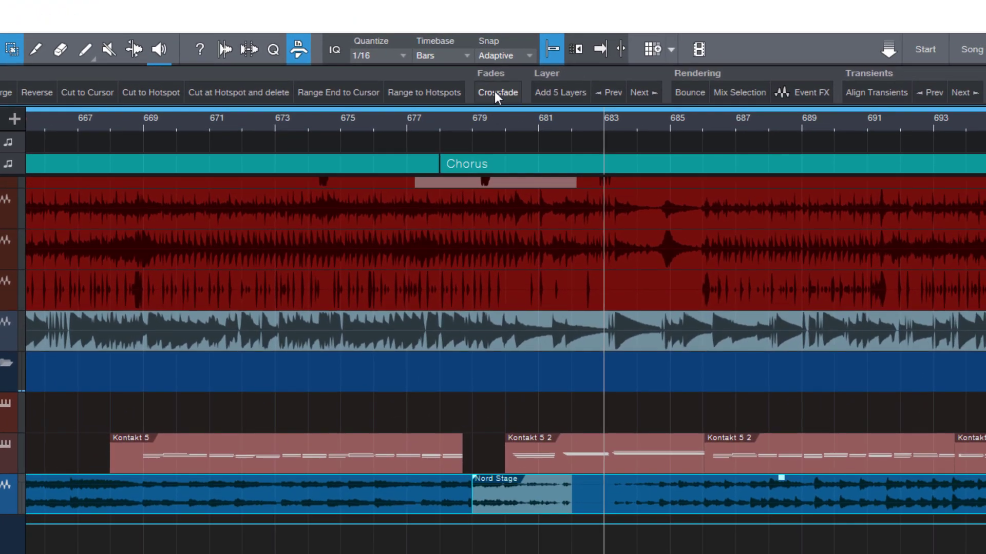
Duplicate the Crossfade macro and open the Crossfade(2) copy in the macro editor.
{"action": "right_click", "coordinate": [495, 91]}
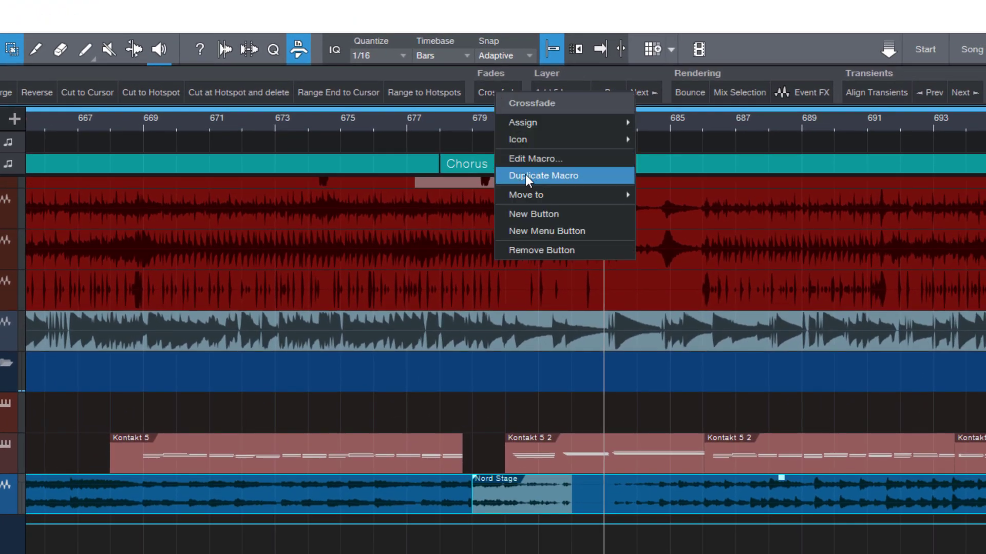
{"action": "left_click", "coordinate": [532, 175]}
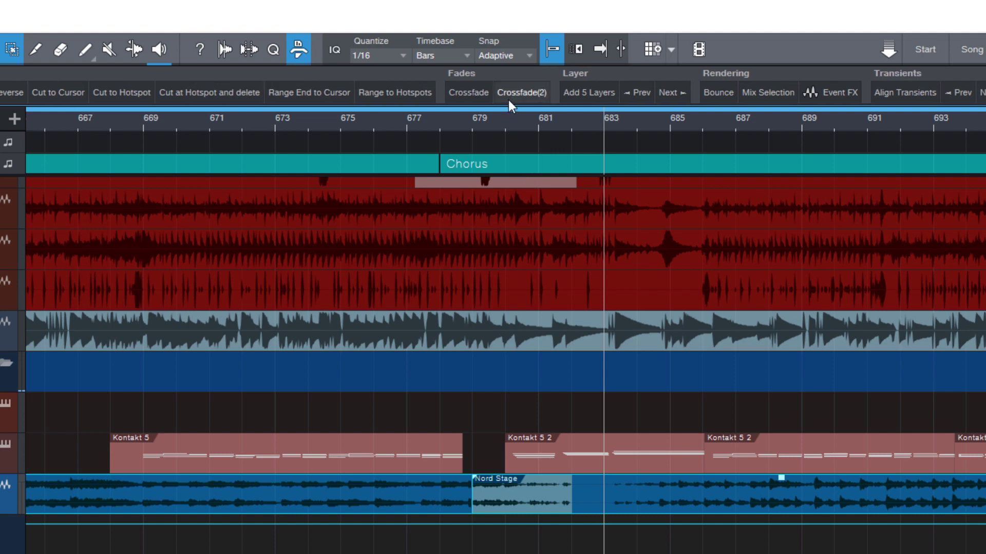
{"action": "right_click", "coordinate": [514, 96]}
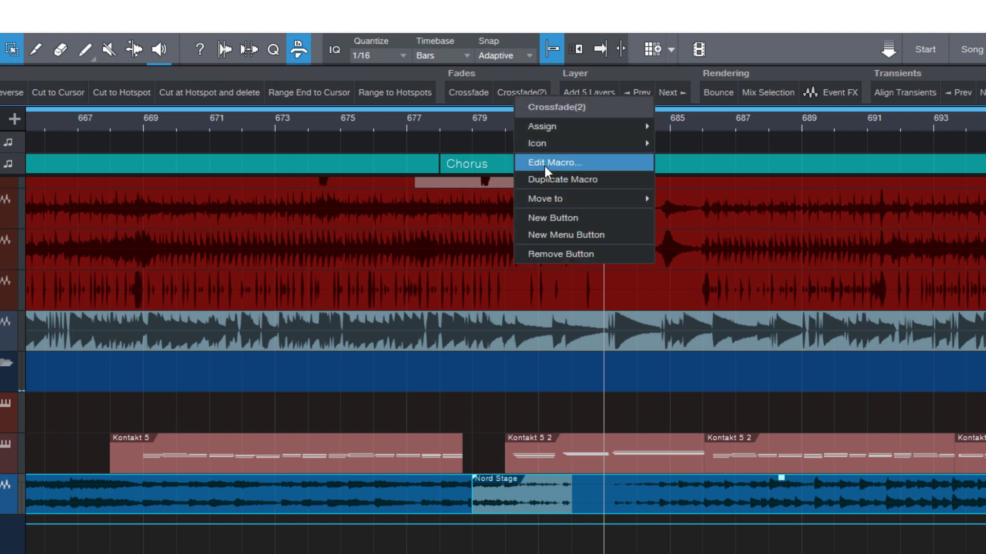
{"action": "left_click", "coordinate": [544, 165]}
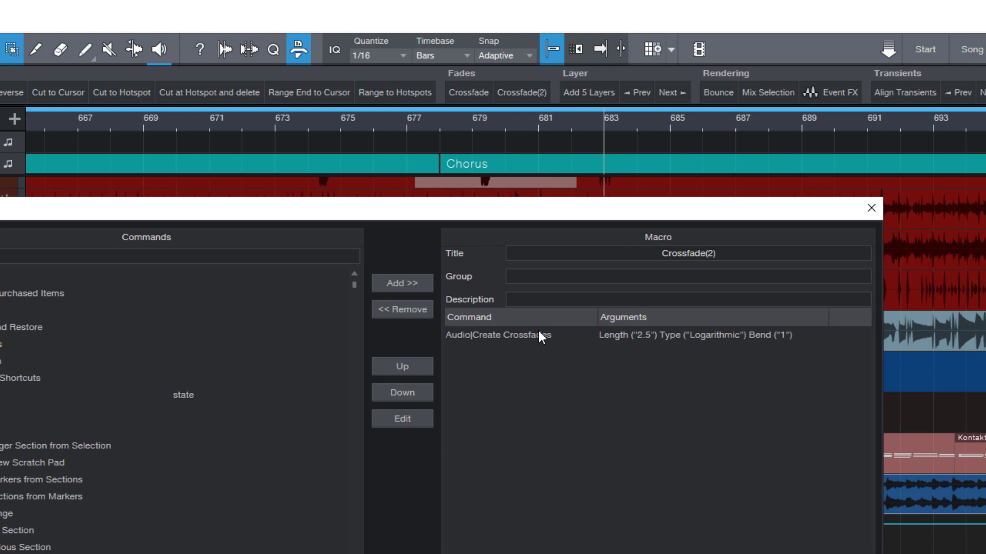
Change the copy's Create Crossfades arguments to Length 5.0 and Type Linear.
{"action": "double_click", "coordinate": [536, 330]}
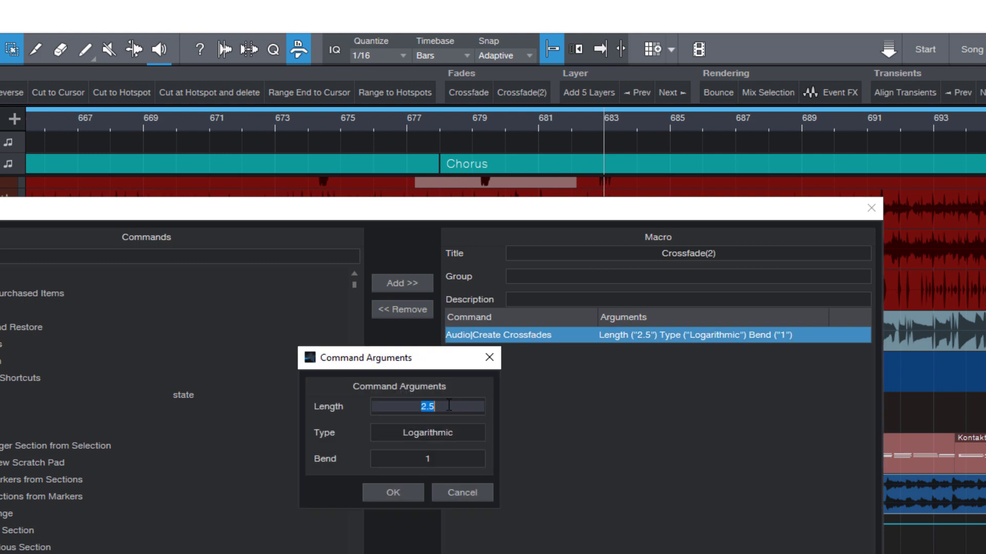
{"action": "type", "text": "5.0"}
{"action": "key", "text": "Tab"}
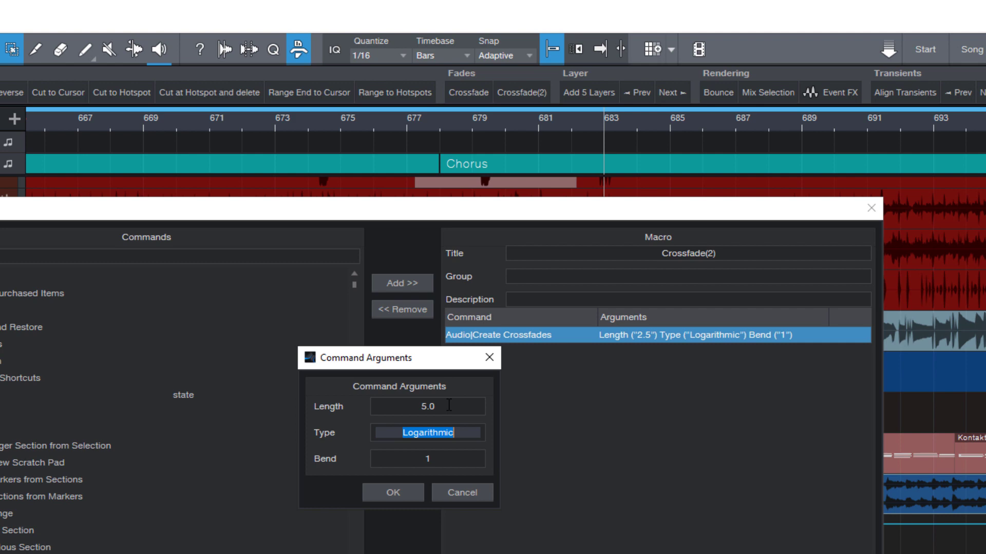
{"action": "type", "text": "Linear"}
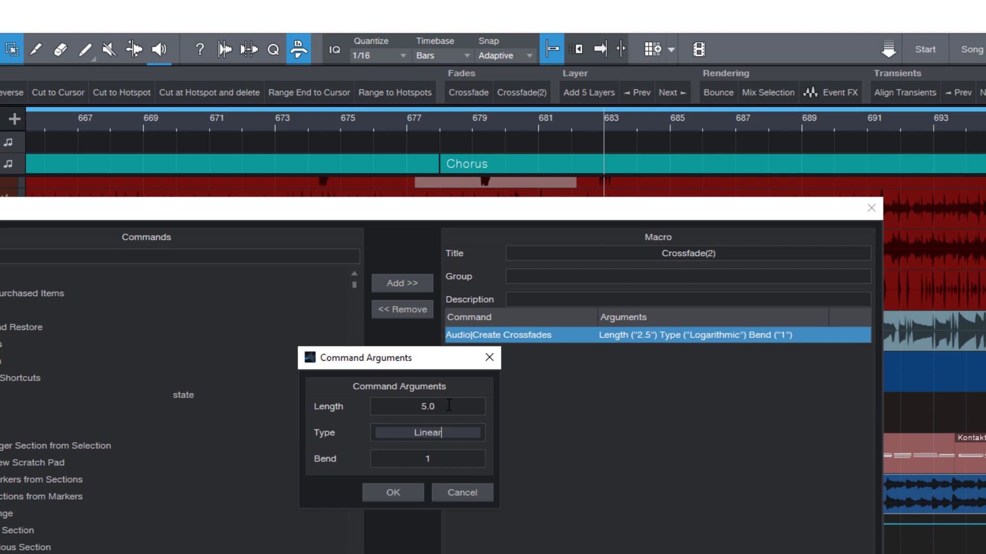
{"action": "left_click", "coordinate": [394, 494]}
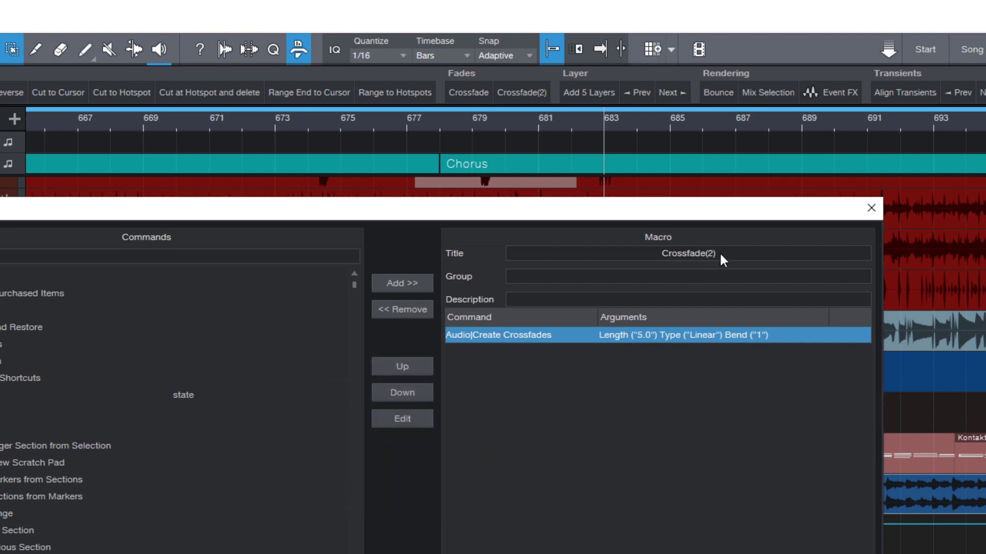
Start retitling the copy by removing the '(2)' suffix from its title.
{"action": "left_click", "coordinate": [721, 257]}
{"action": "left_click", "coordinate": [747, 251]}
{"action": "key", "text": "BackSpace"}
{"action": "key", "text": "BackSpace"}
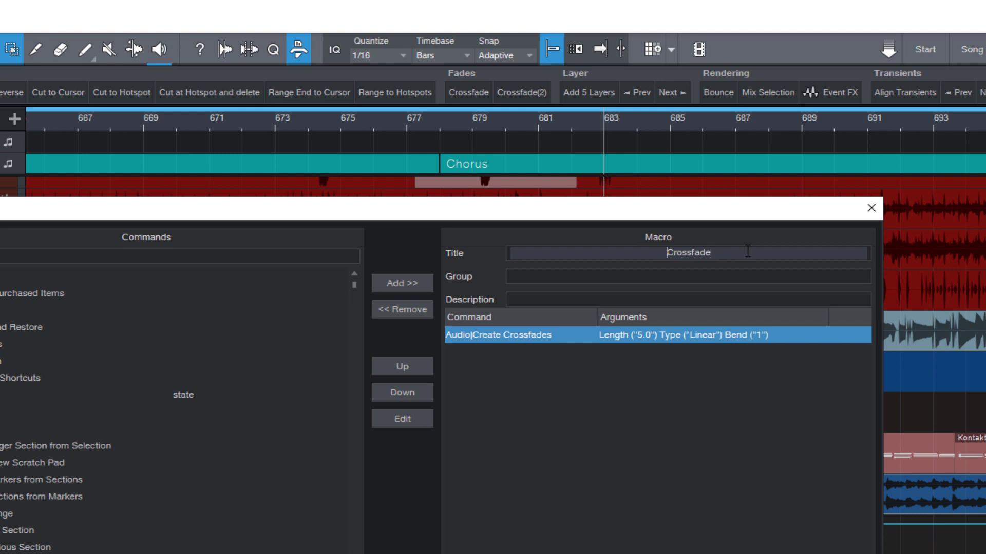
{"action": "key", "text": "Home"}
Finish the title as 'Long Crossfade' and rename the macro file to match.
{"action": "type", "text": "Long"}
{"action": "left_click", "coordinate": [871, 208]}
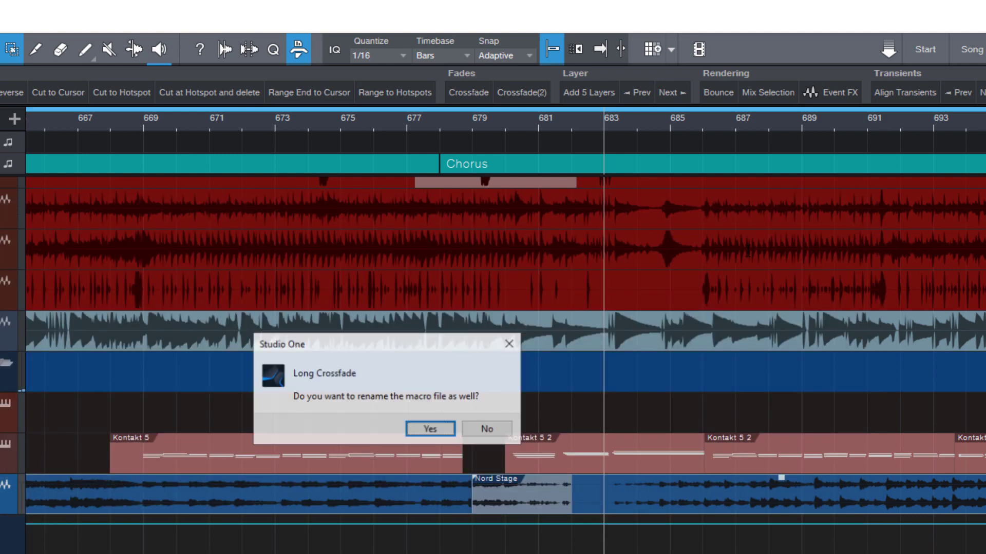
{"action": "left_click", "coordinate": [431, 429]}
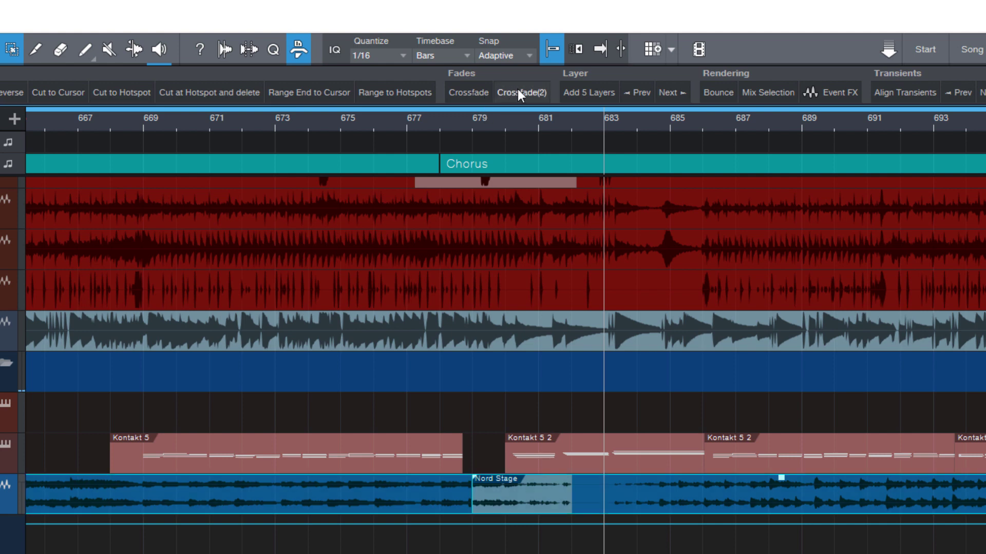
Relabel the button 'Long Crossfade' and apply it to the Nord Stage event.
{"action": "right_click", "coordinate": [517, 88]}
{"action": "left_click", "coordinate": [557, 101]}
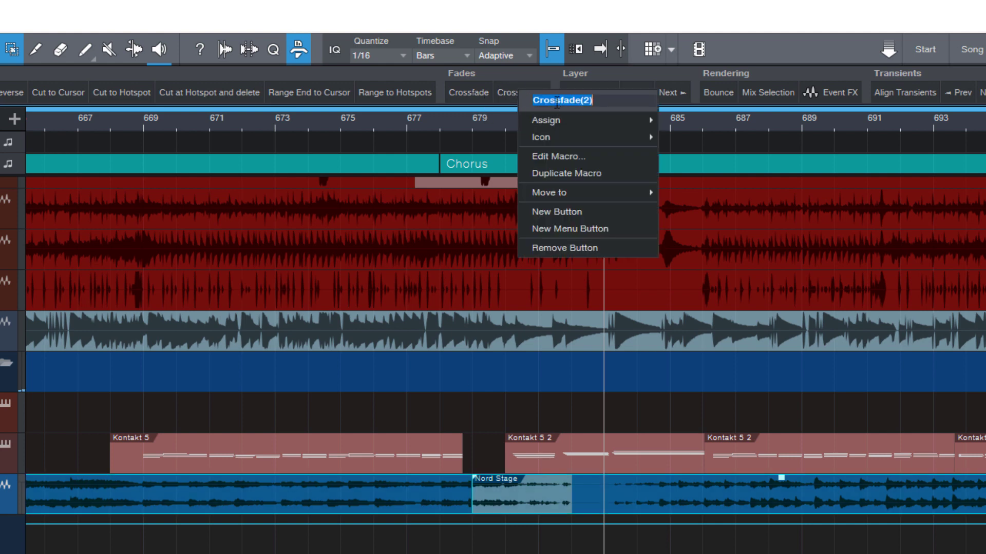
{"action": "type", "text": "Long Crossfade"}
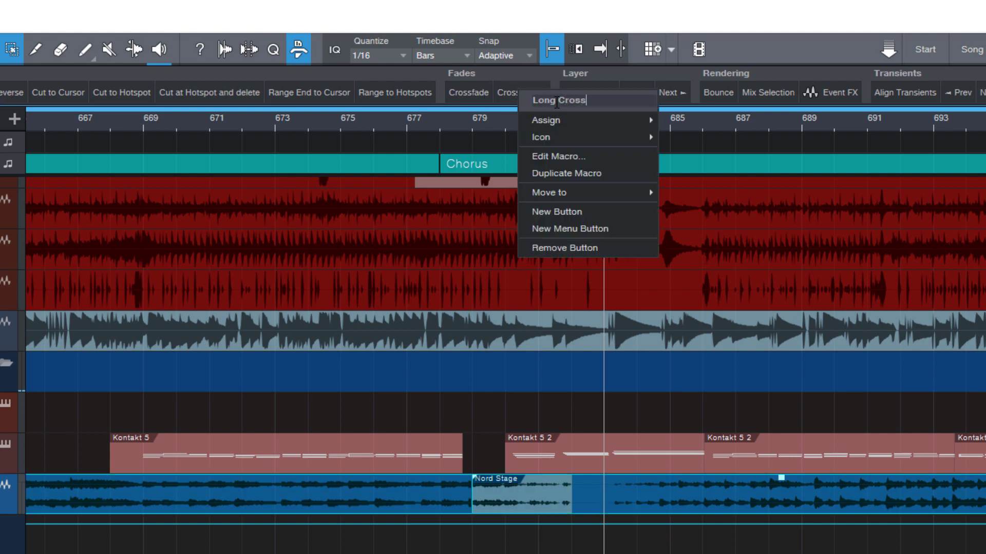
{"action": "key", "text": "Return"}
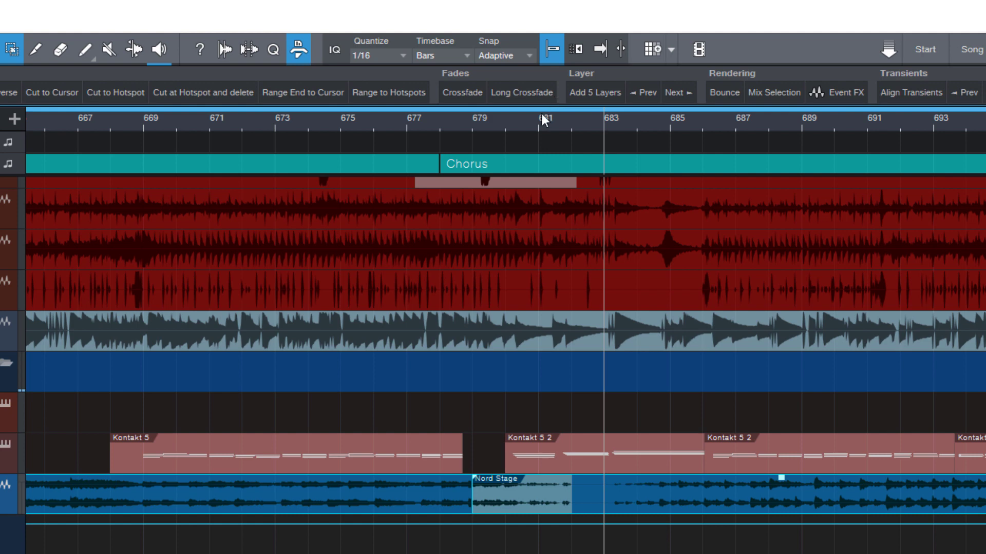
{"action": "left_click", "coordinate": [511, 95]}
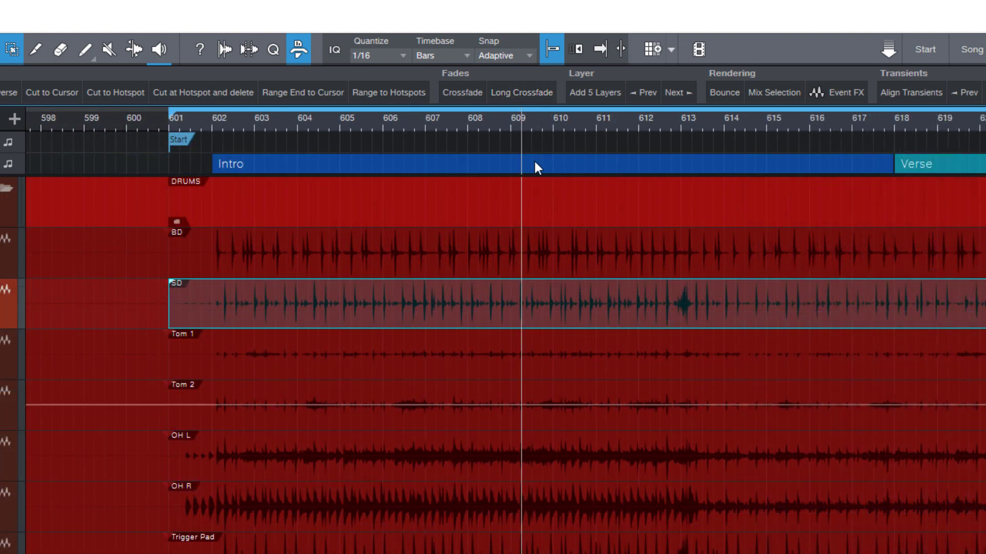
Add a new button after Long Crossfade and assign it the Fade In to Cursor command.
{"action": "right_click", "coordinate": [532, 96]}
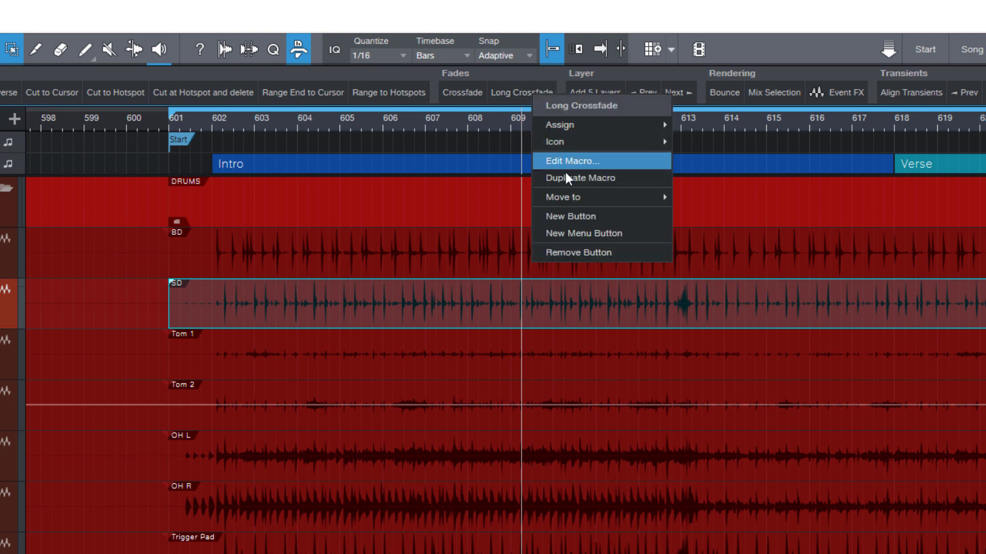
{"action": "left_click", "coordinate": [566, 216]}
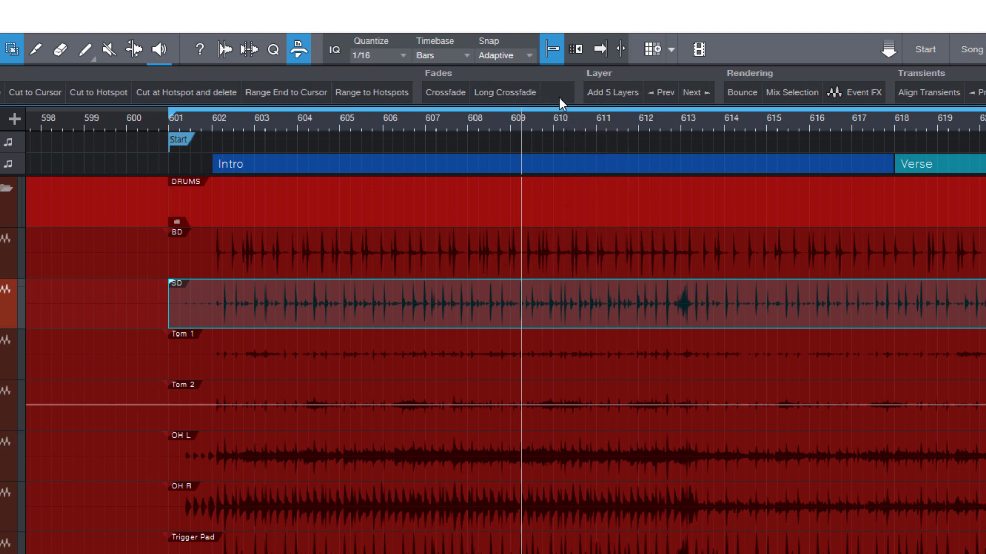
{"action": "right_click", "coordinate": [558, 88]}
{"action": "mouse_move", "coordinate": [593, 128]}
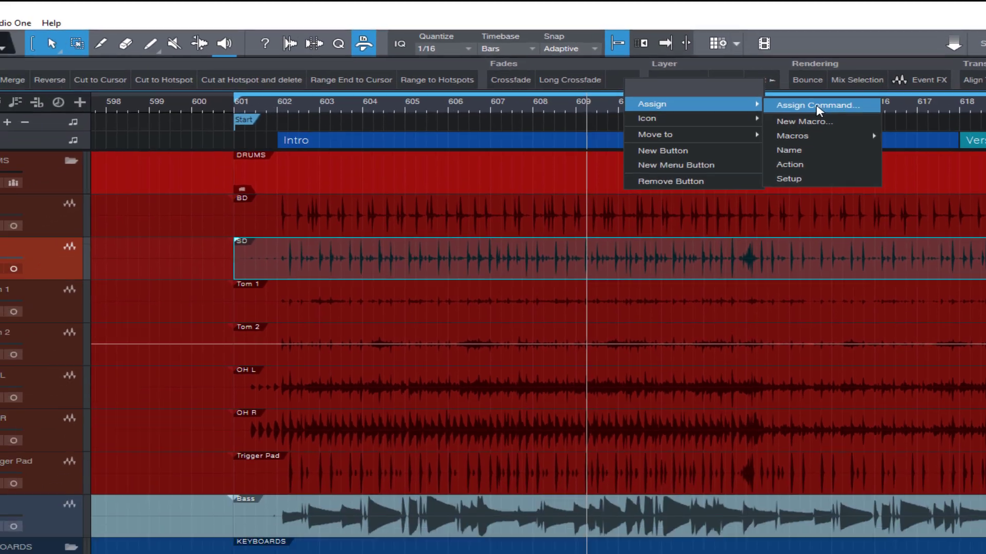
{"action": "left_click", "coordinate": [752, 122]}
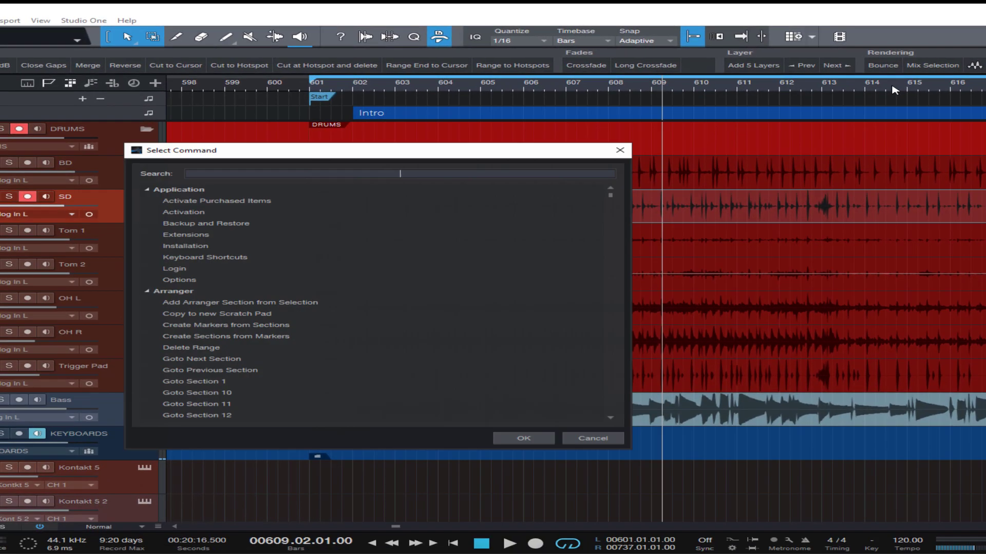
{"action": "type", "text": "Fade in"}
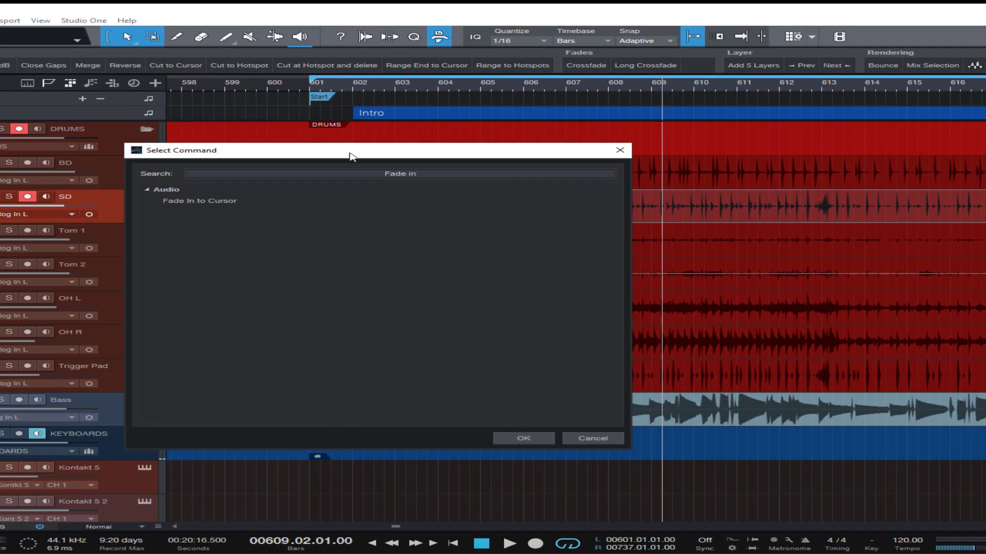
{"action": "double_click", "coordinate": [216, 201]}
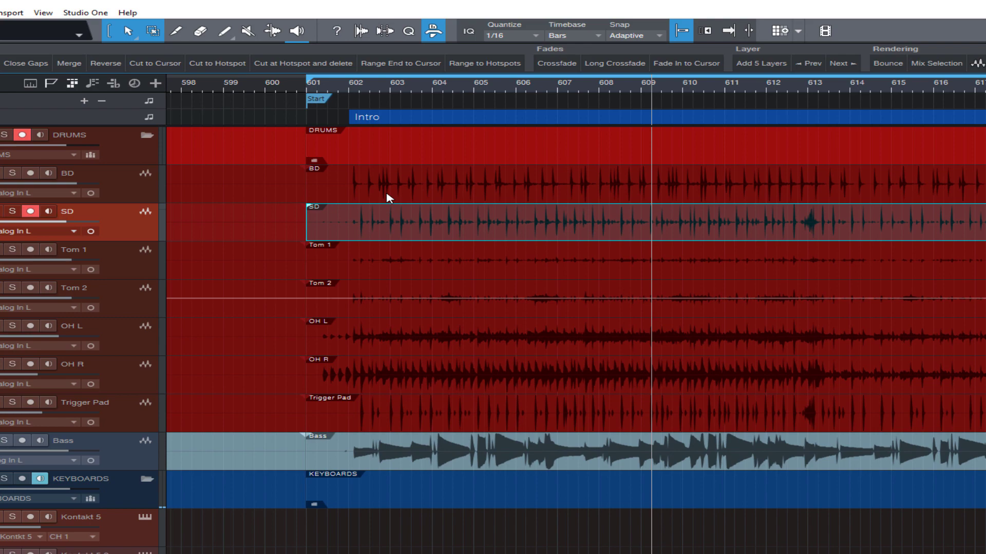
Fade in the BD through Trigger Pad drum events up to the playhead at bar 602.
{"action": "left_click", "coordinate": [370, 175]}
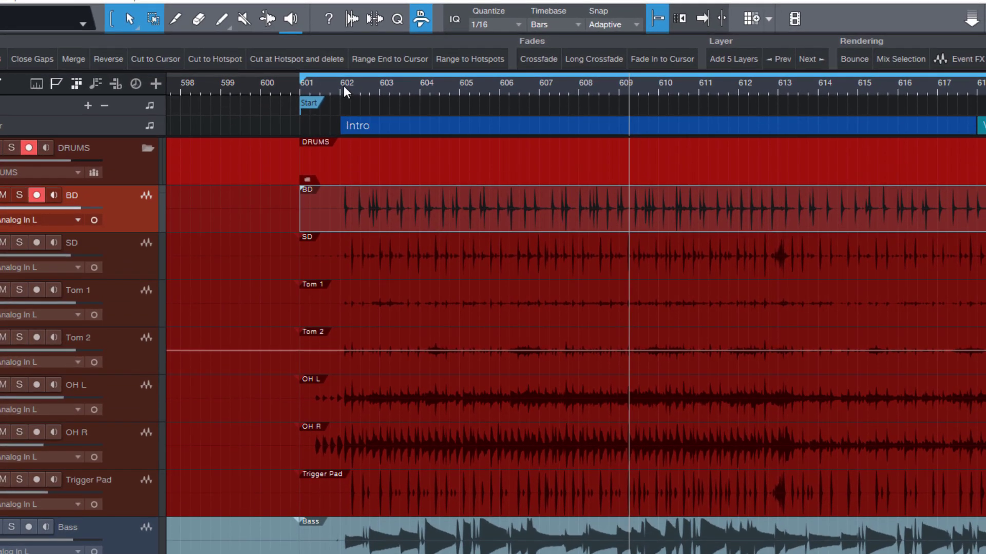
{"action": "left_click", "coordinate": [343, 85]}
{"action": "left_click_drag", "start_coordinate": [359, 216], "coordinate": [395, 482]}
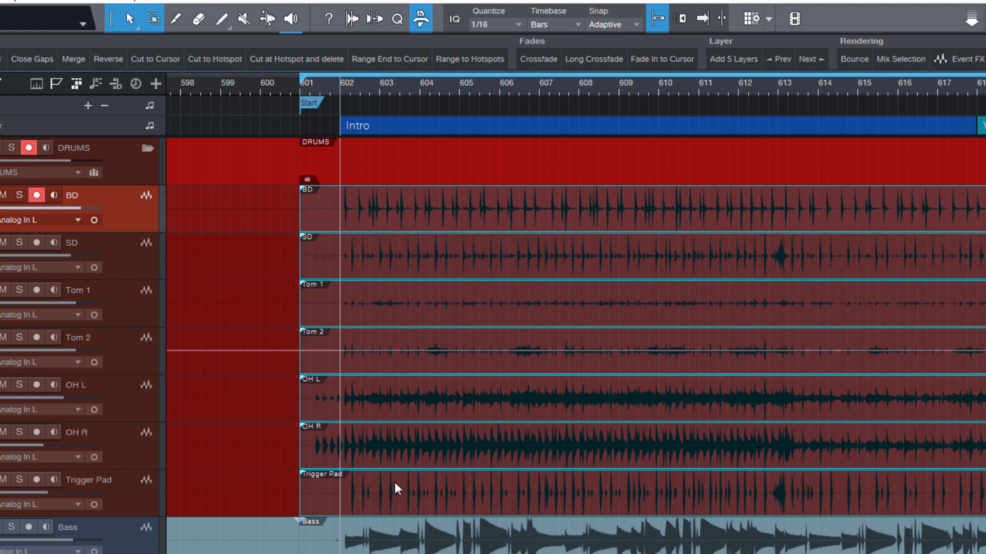
{"action": "left_click", "coordinate": [646, 59]}
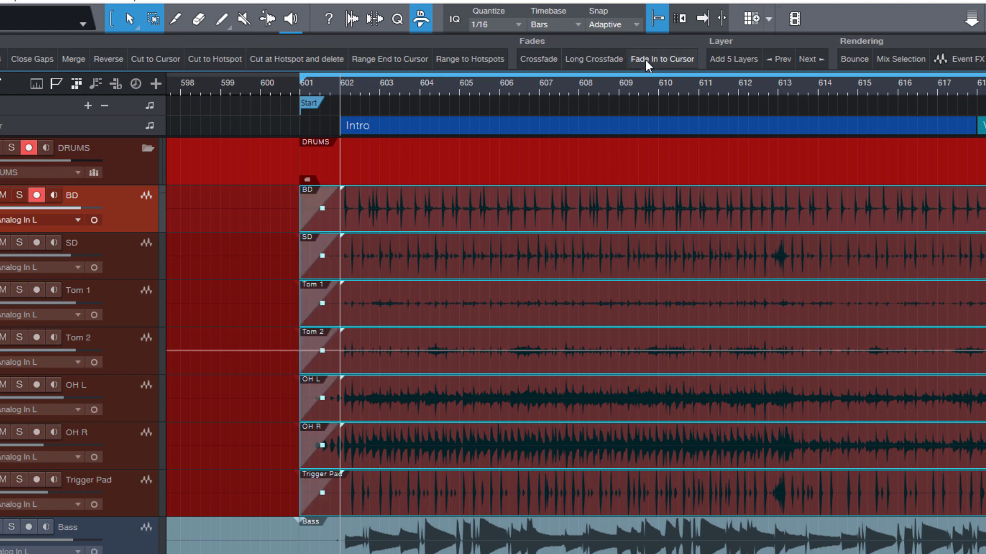
{"action": "left_click", "coordinate": [531, 349]}
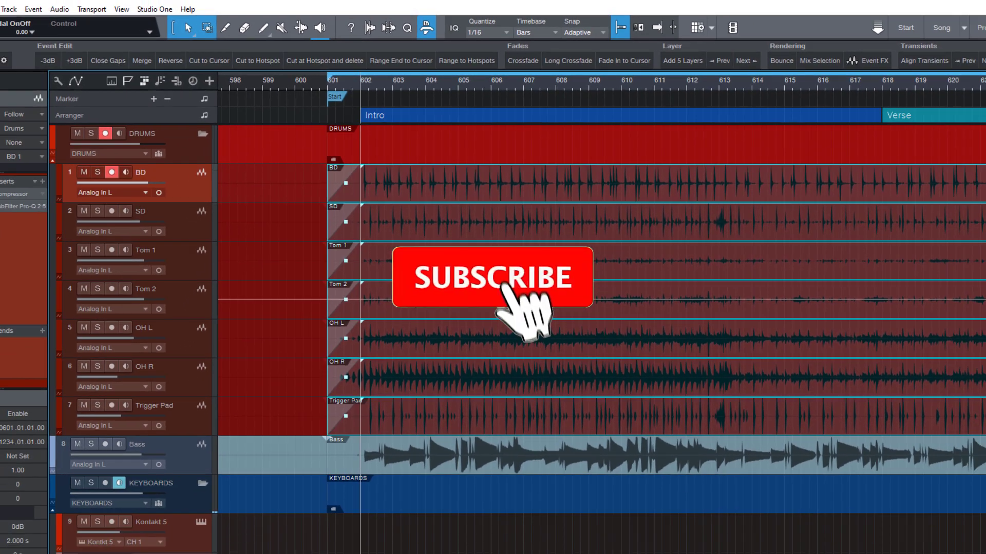